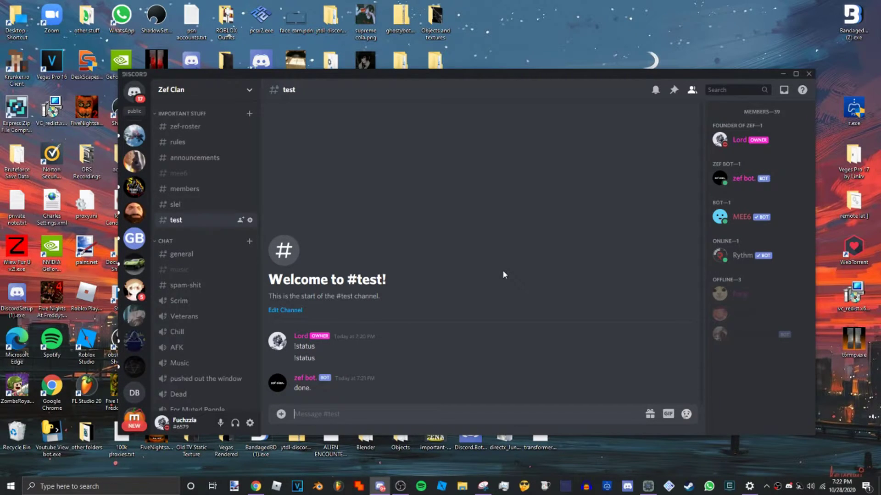
pyautogui.write('!status')
# Send !status in #test, then enable and save zef bot's Presence and Server Members intents.
pyautogui.press('Return')
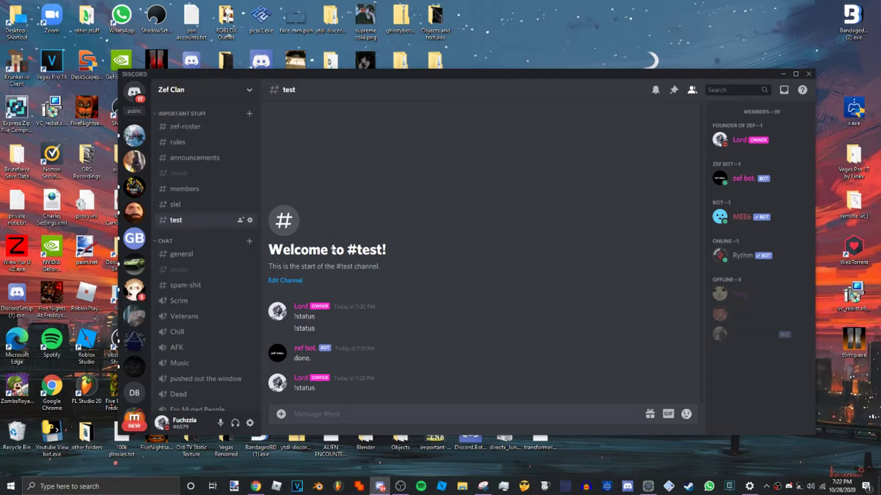
pyautogui.click(255, 486)
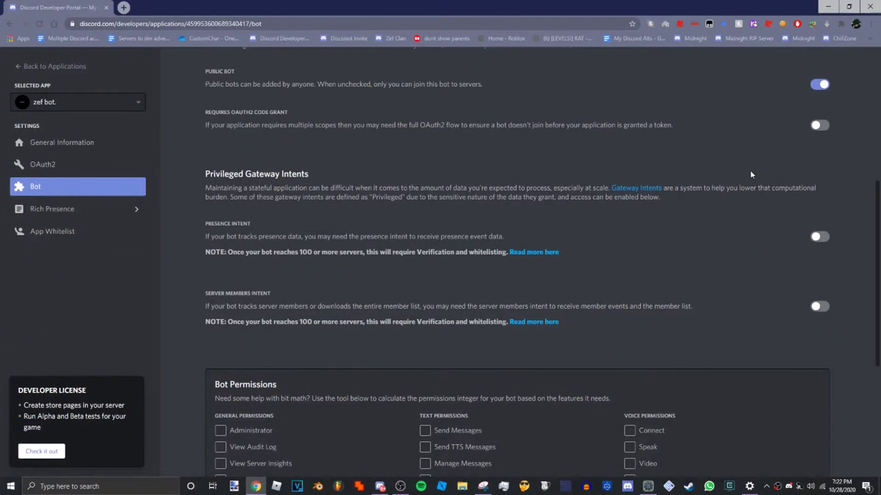
pyautogui.click(819, 237)
pyautogui.click(819, 306)
pyautogui.click(703, 454)
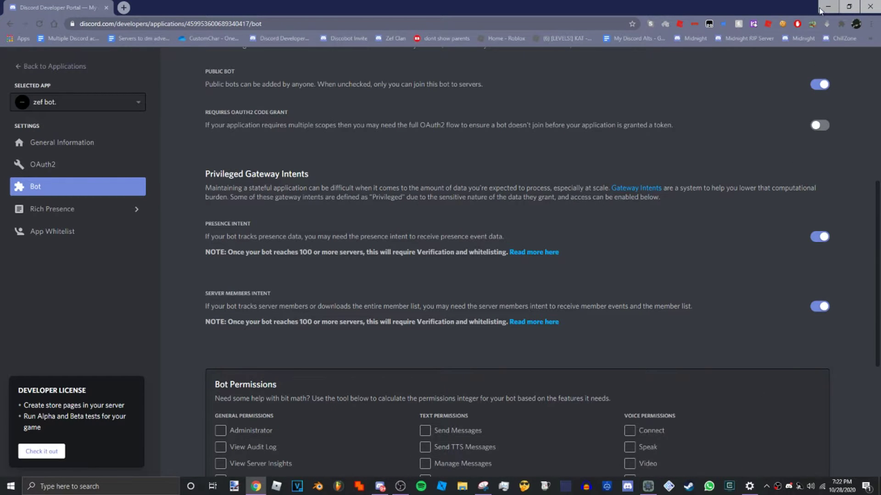
# Rerun the bot via Bot Maker's Project > Run Project, confirming the prompt.
pyautogui.click(828, 6)
pyautogui.click(648, 487)
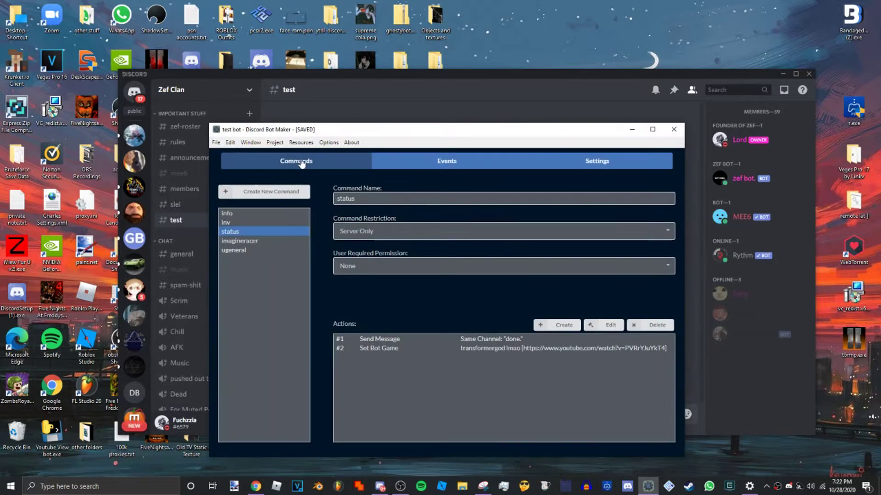
pyautogui.click(275, 143)
pyautogui.click(290, 155)
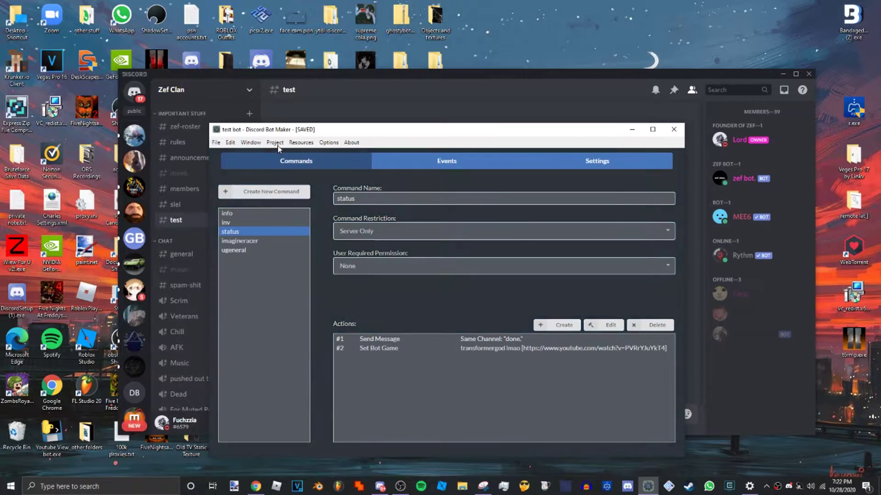
pyautogui.click(290, 154)
pyautogui.click(475, 303)
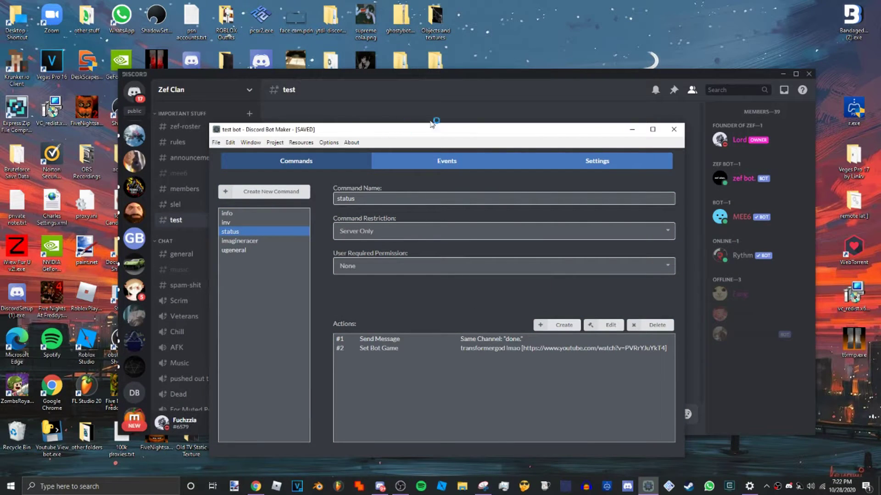
pyautogui.click(631, 129)
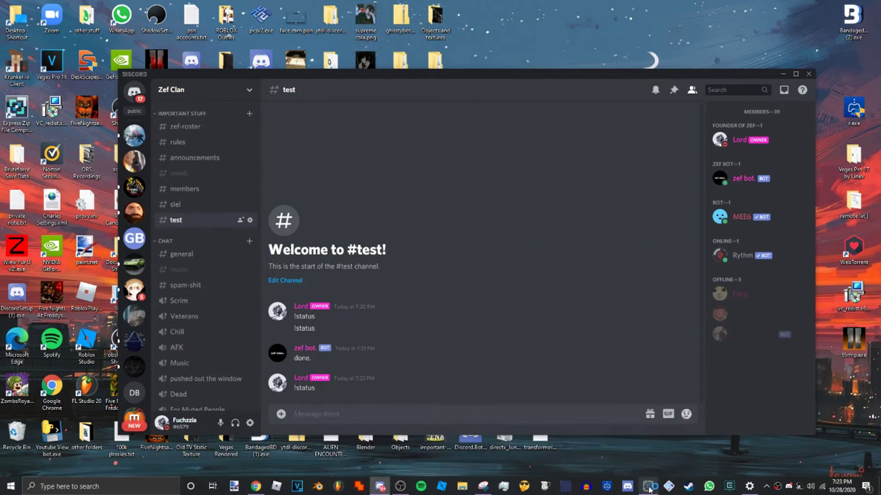
# Send !status in #test again so zef bot replies 'done.'.
pyautogui.click(650, 487)
pyautogui.click(632, 129)
pyautogui.click(318, 414)
pyautogui.write('!status')
pyautogui.press('Return')
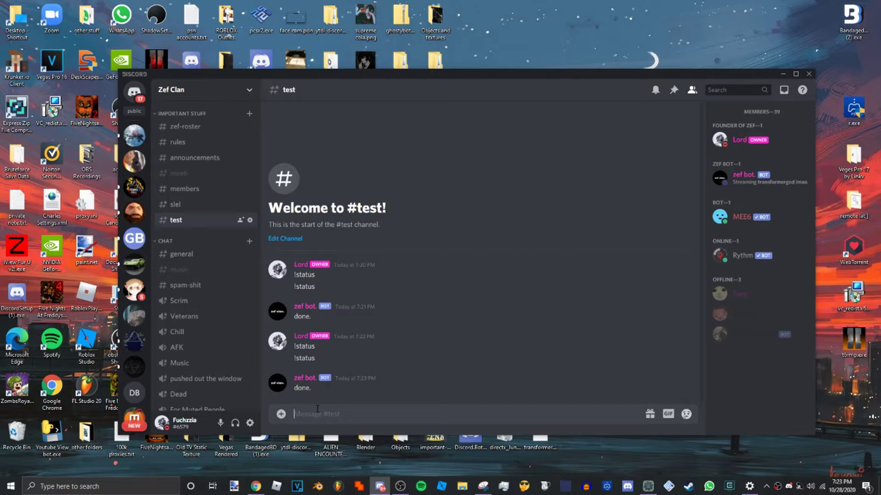
# Check zef bot's full profile, then return to the Developer Portal bot settings.
pyautogui.click(305, 379)
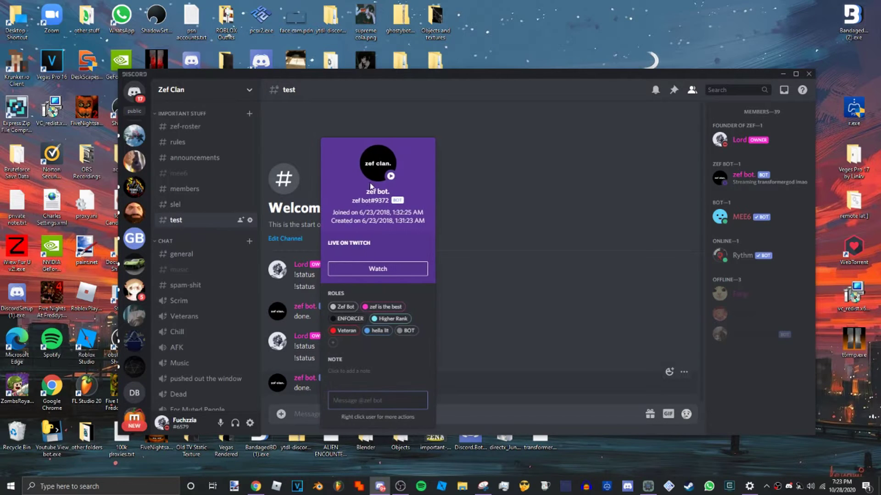
pyautogui.click(377, 164)
pyautogui.click(385, 110)
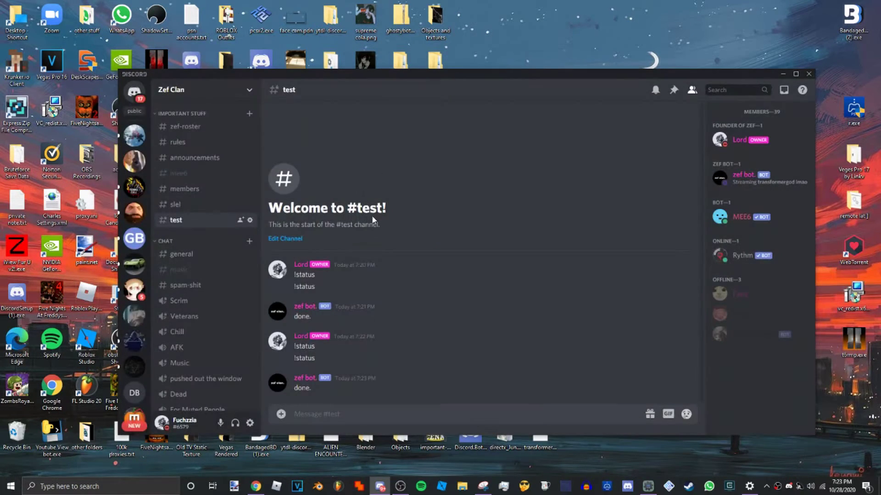
pyautogui.click(257, 486)
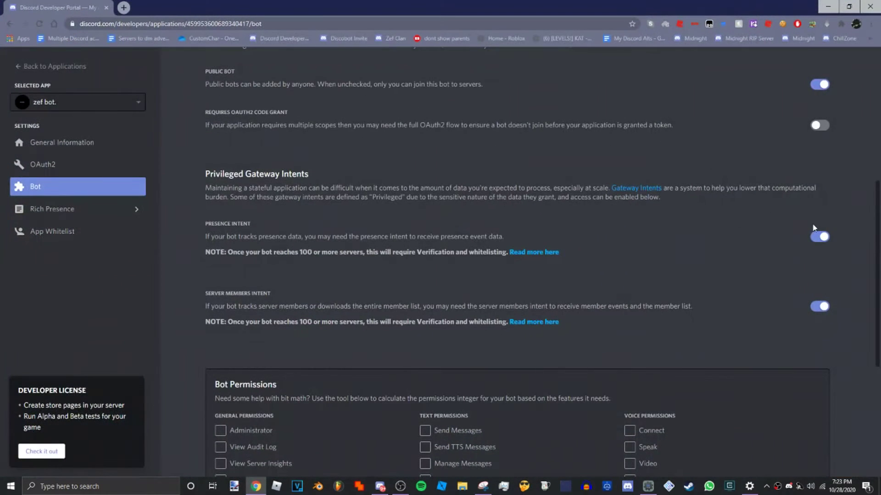
# Minimize Chrome to bring back #test with zef bot's two 'done.' replies.
pyautogui.click(827, 7)
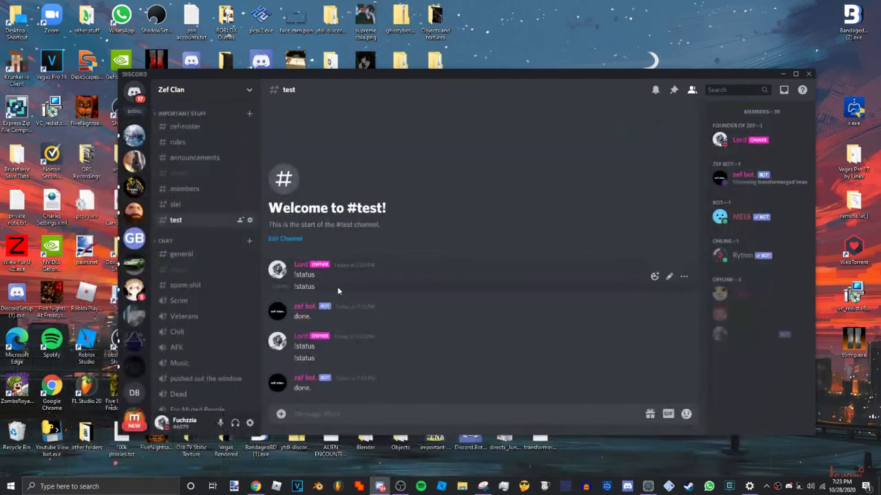